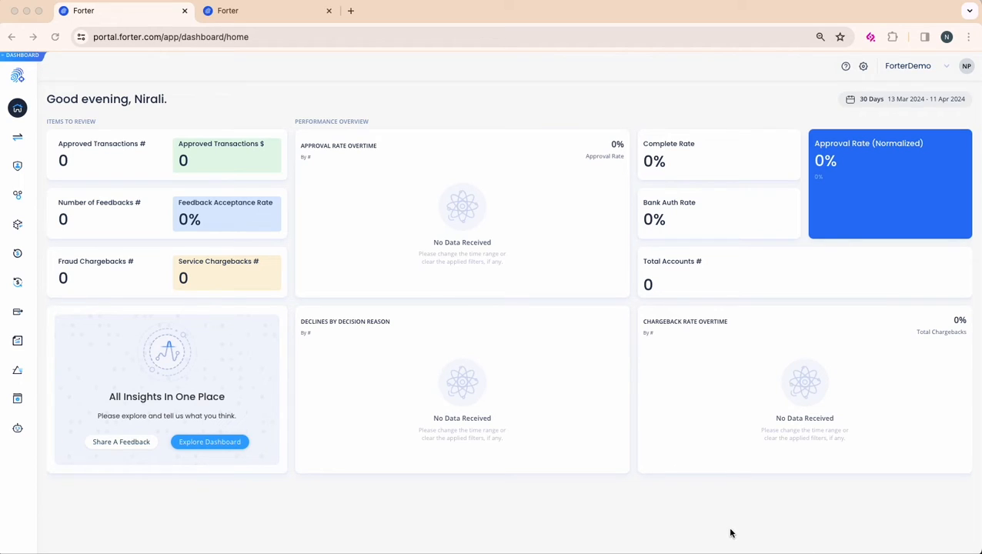
Step: Start a new checkout policy named "Checkout Returns" with policy type Returns and action Decline, and proceed to its conditions
left_click(17, 402)
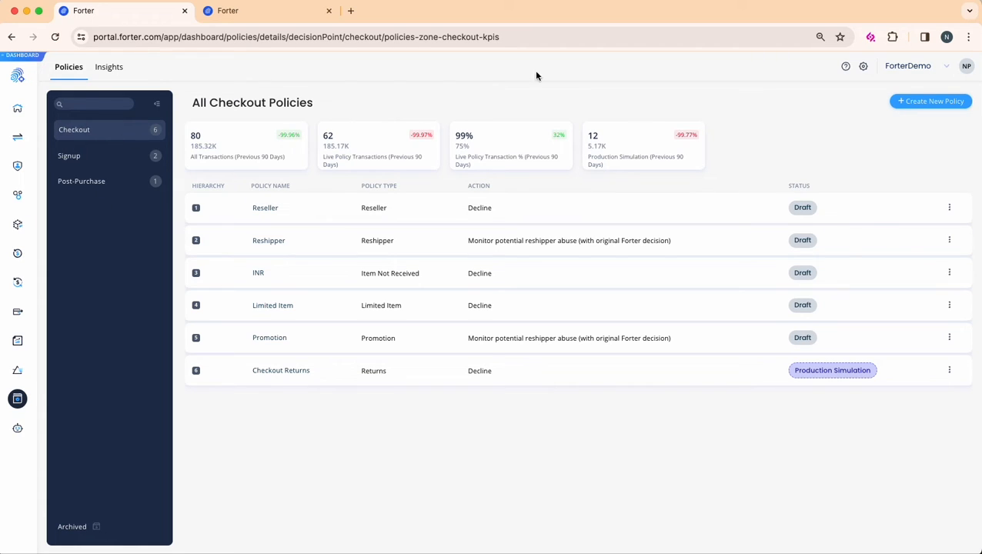
left_click(924, 107)
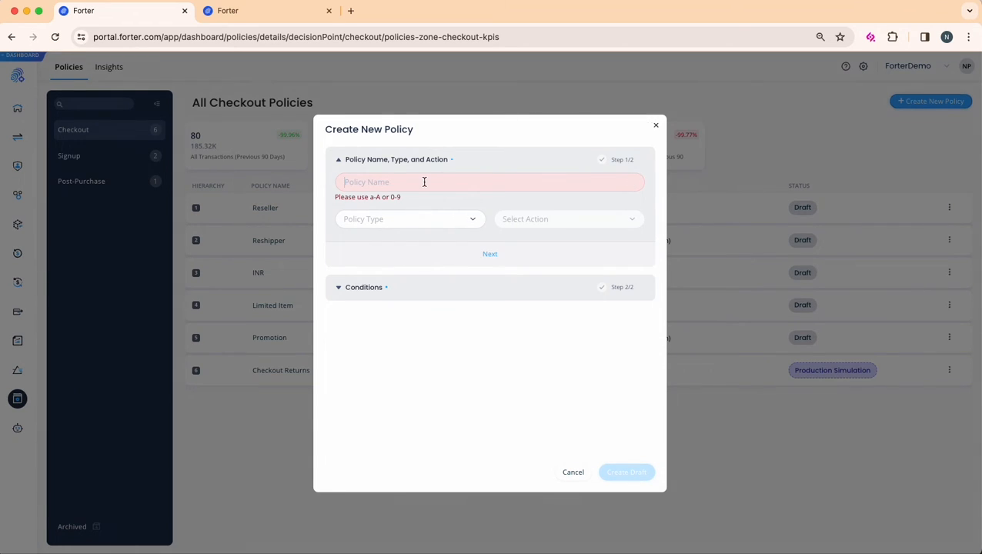
type("Checkout Returns")
left_click(383, 213)
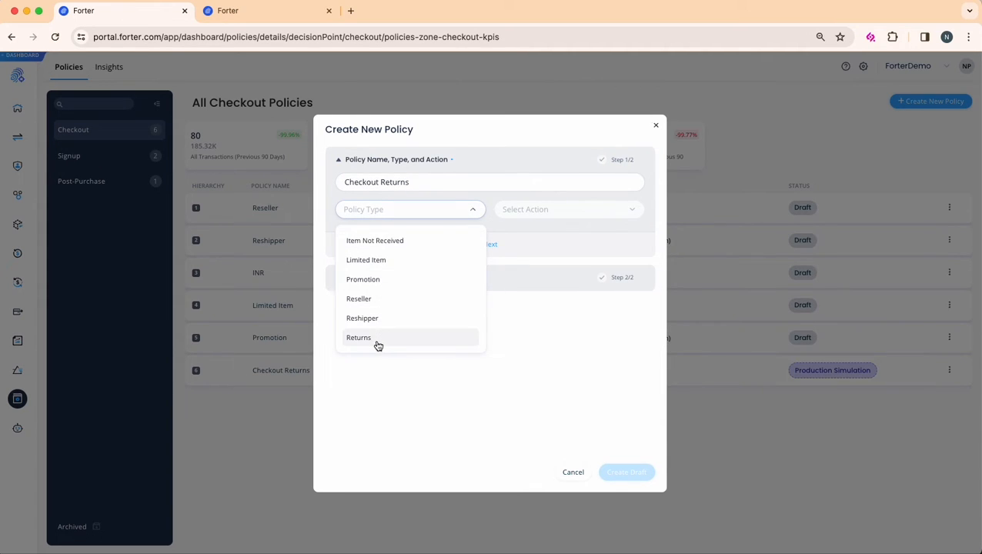
left_click(378, 338)
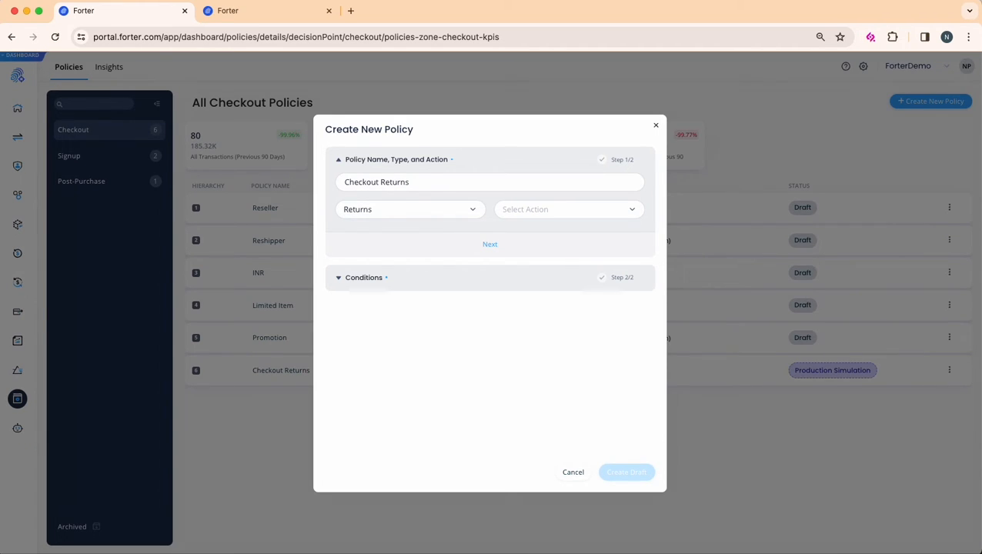
left_click(625, 218)
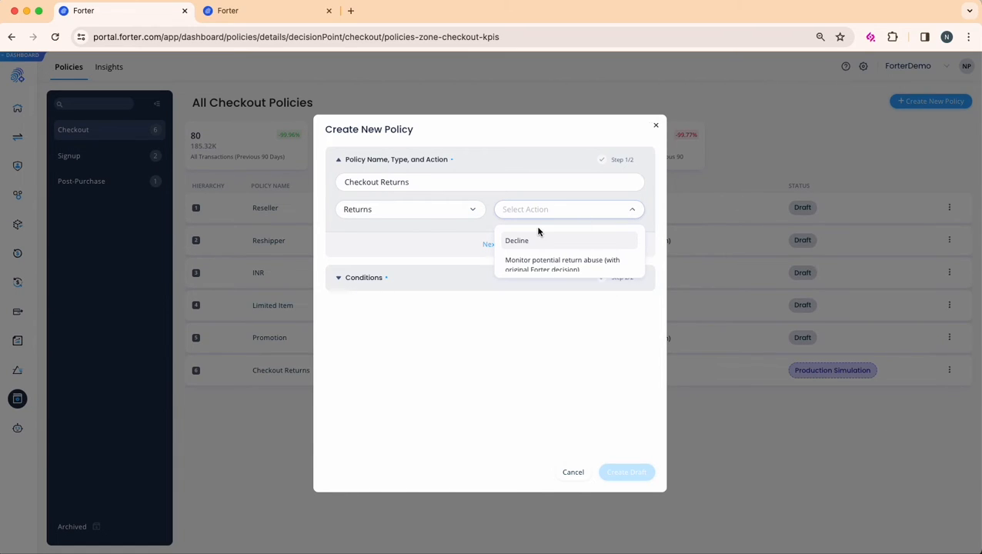
left_click(518, 242)
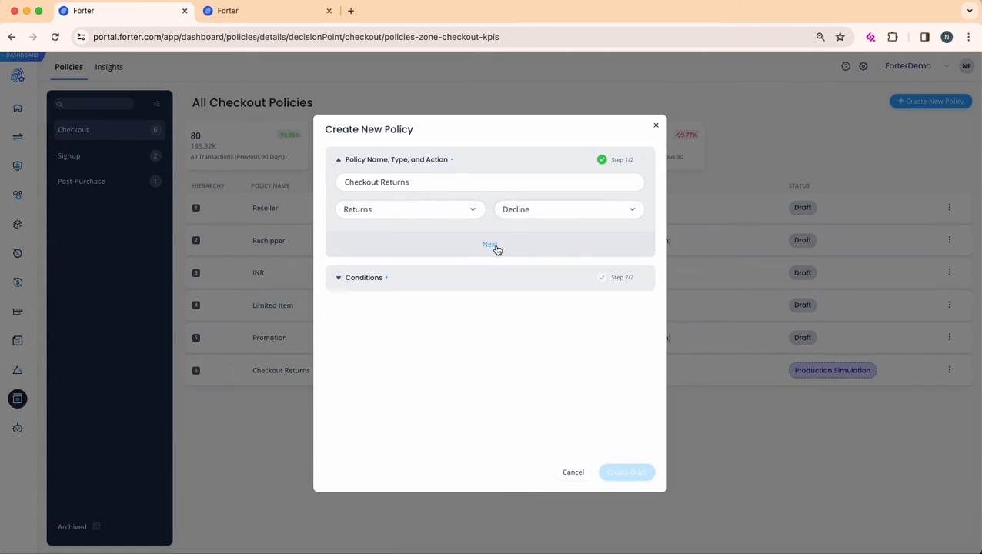
left_click(495, 247)
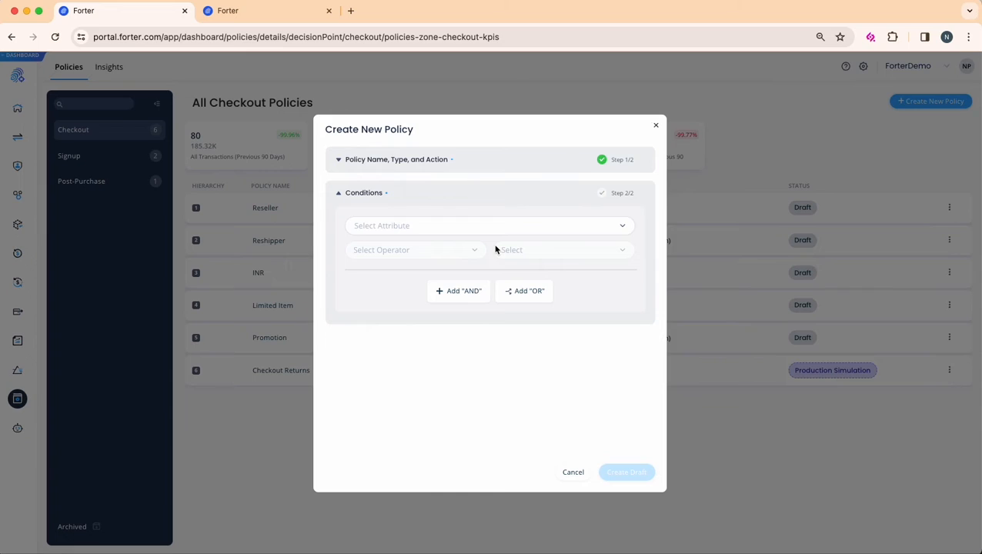
Step: Set the first condition to orders returned in damaged condition in the last 365 days greater than 3
left_click(483, 230)
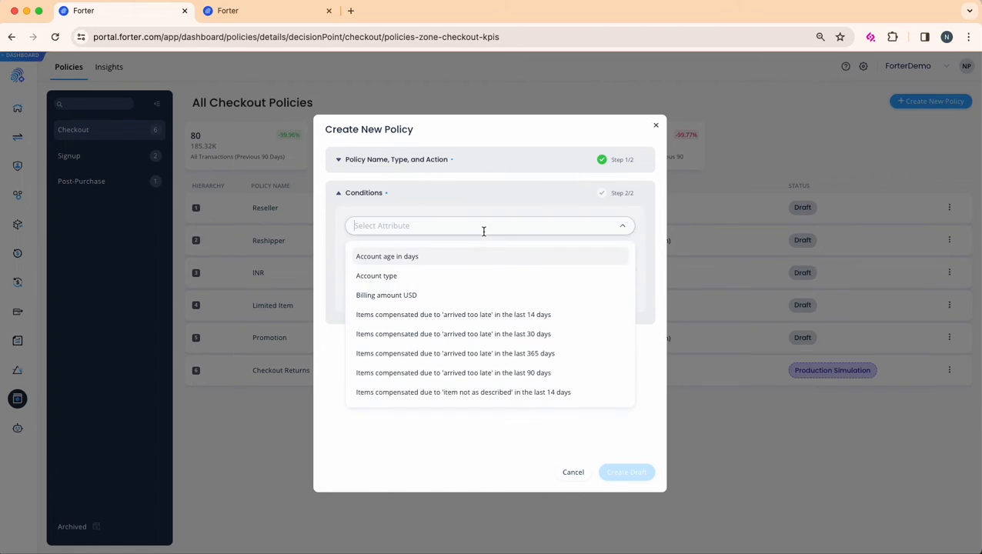
type("orders")
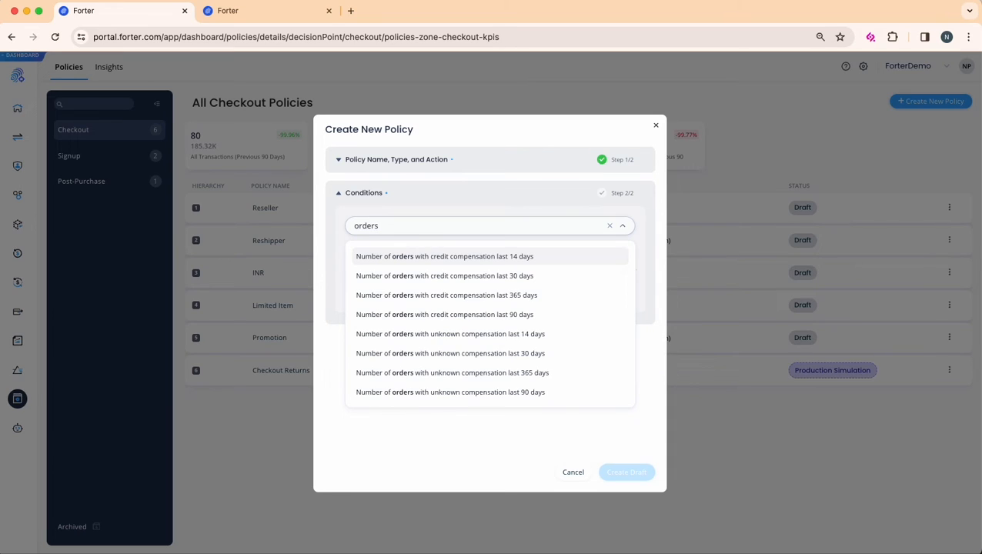
type(" return")
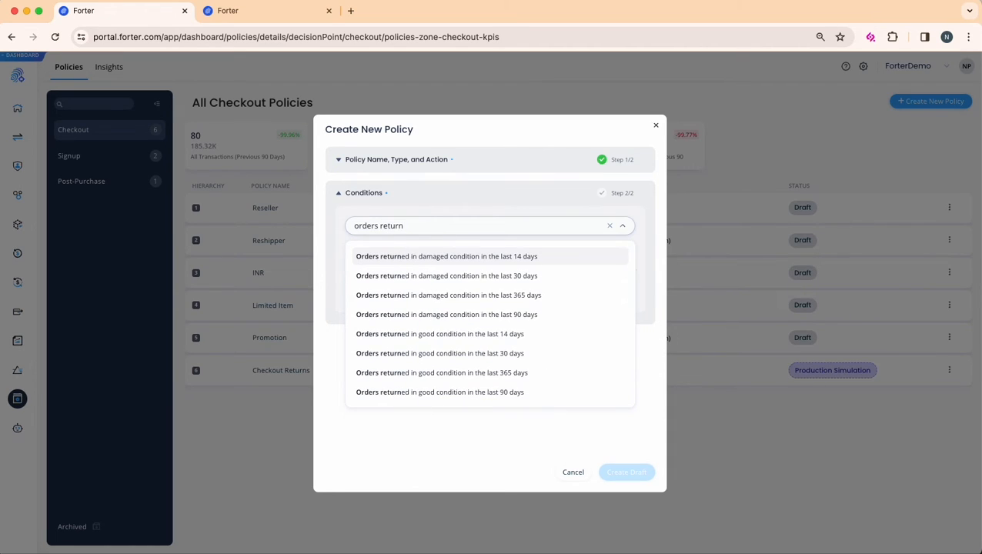
left_click(556, 300)
left_click(412, 250)
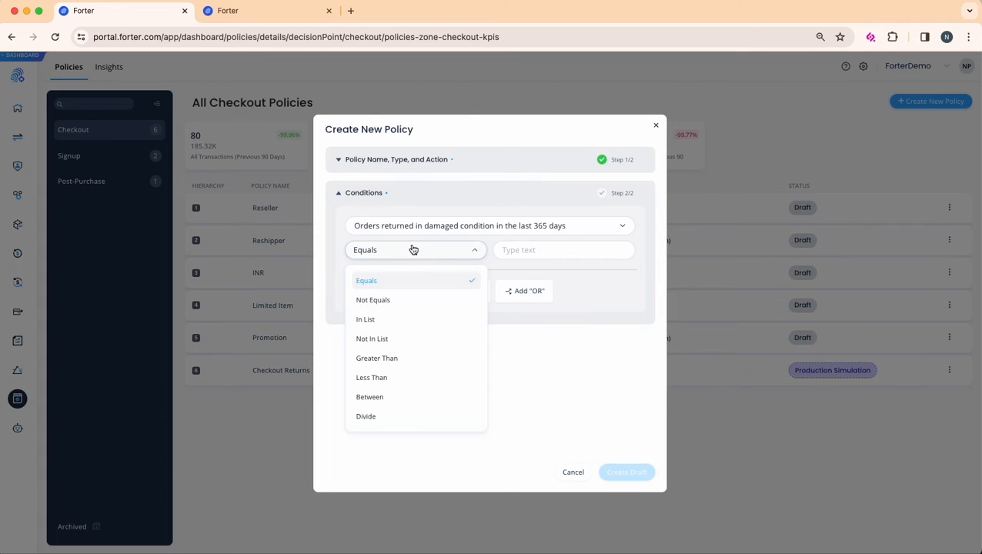
left_click(388, 360)
left_click(520, 251)
type("3")
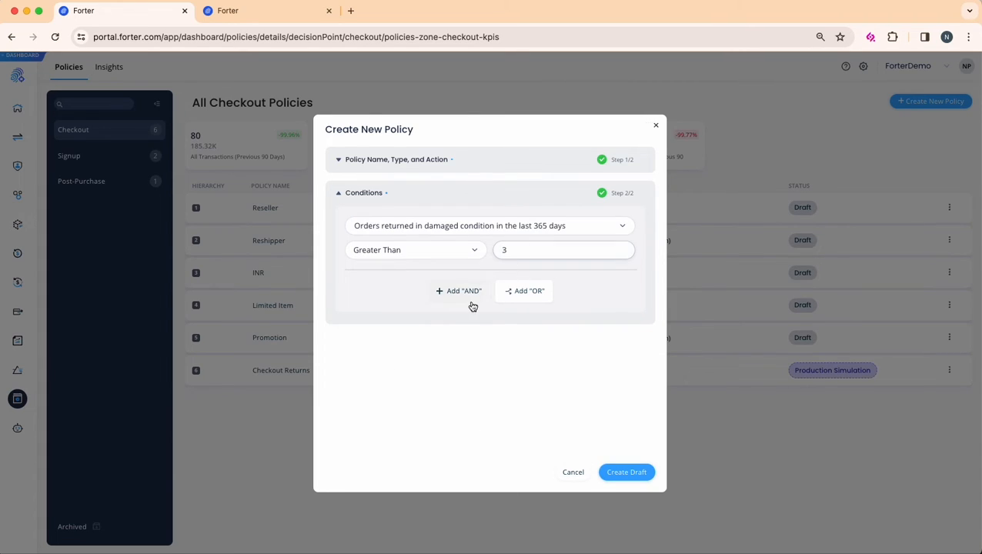
Step: Add an OR condition for orders with return condition 'no item' in the last 365 days greater than 1, and create the draft
left_click(526, 290)
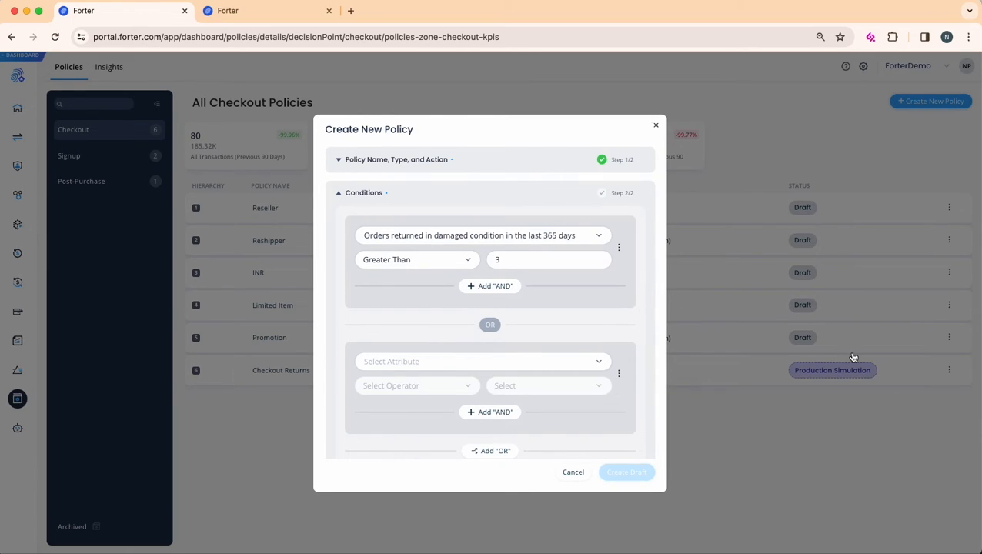
scroll(445, 360, "down", 1)
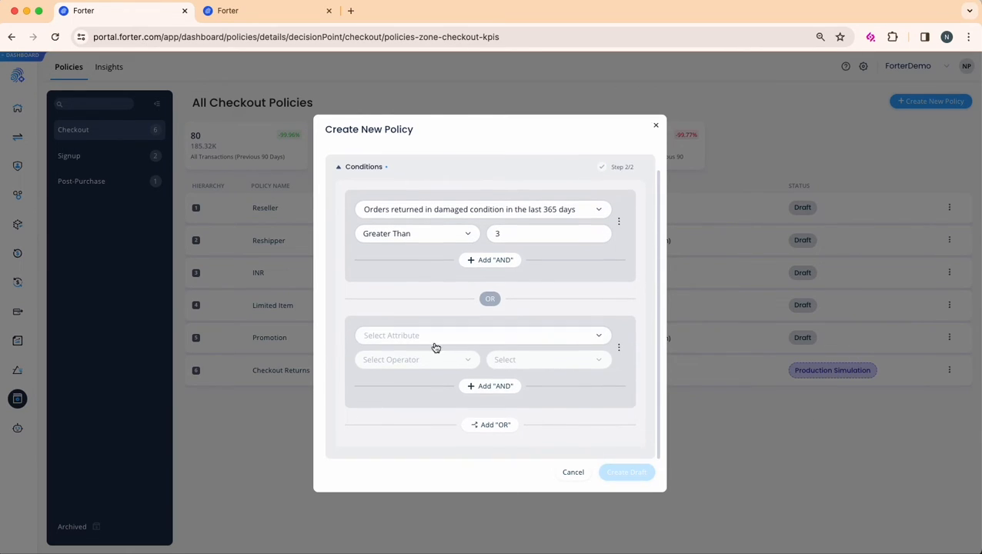
left_click(429, 335)
type("orders with ret")
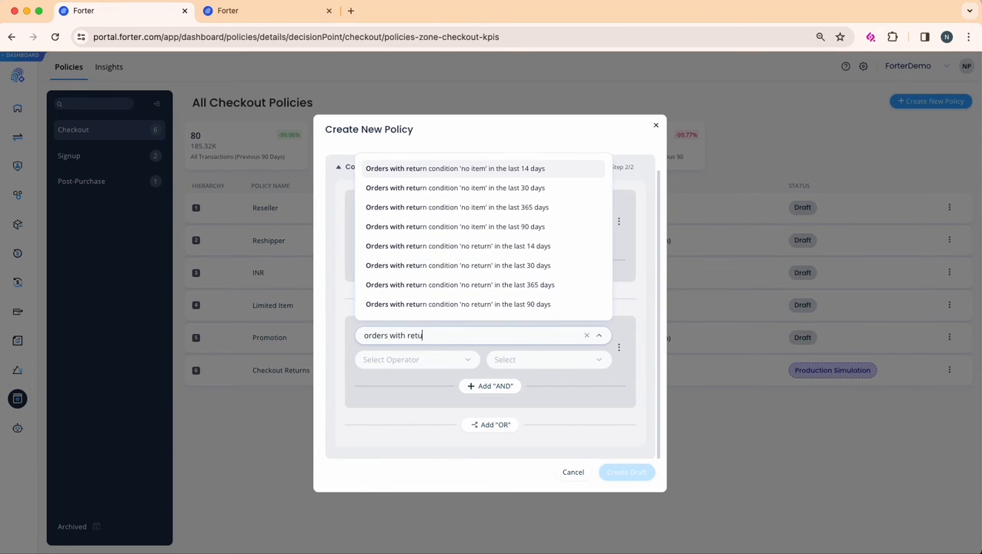
type("u")
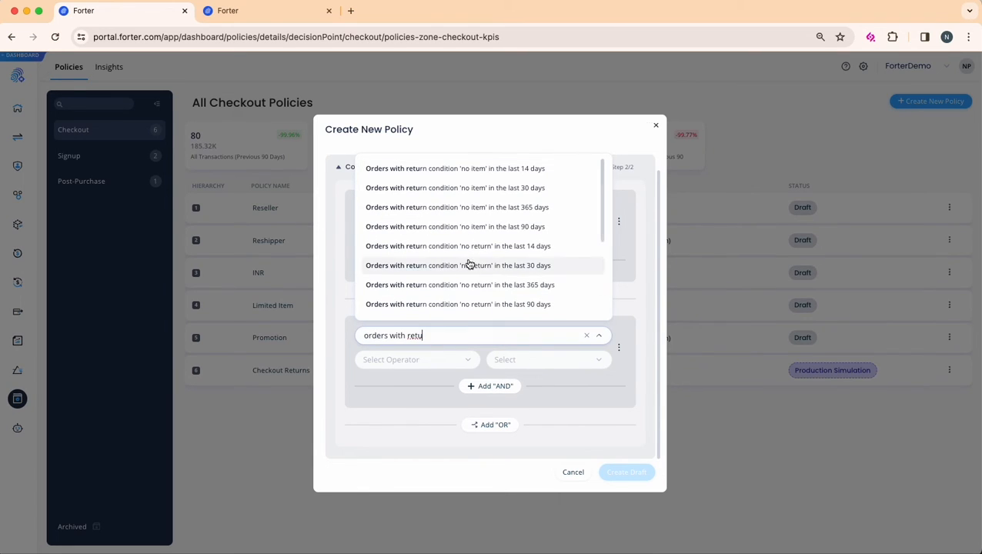
left_click(500, 207)
left_click(430, 366)
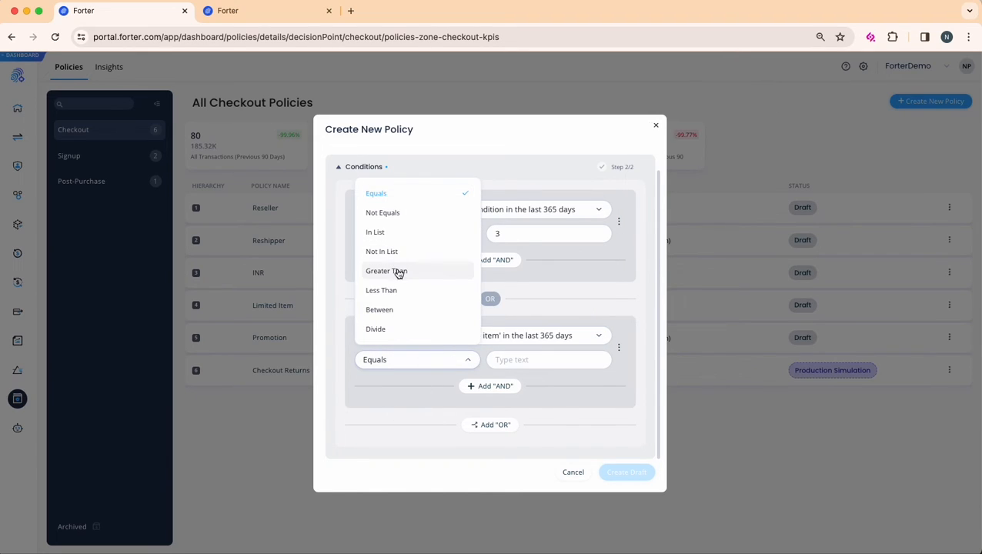
left_click(397, 272)
left_click(522, 359)
type("1")
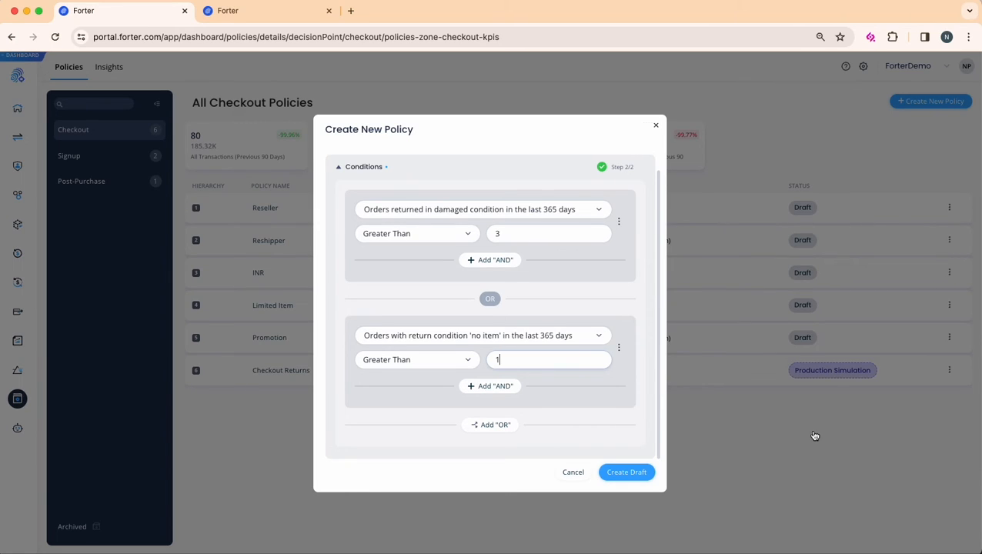
left_click(624, 476)
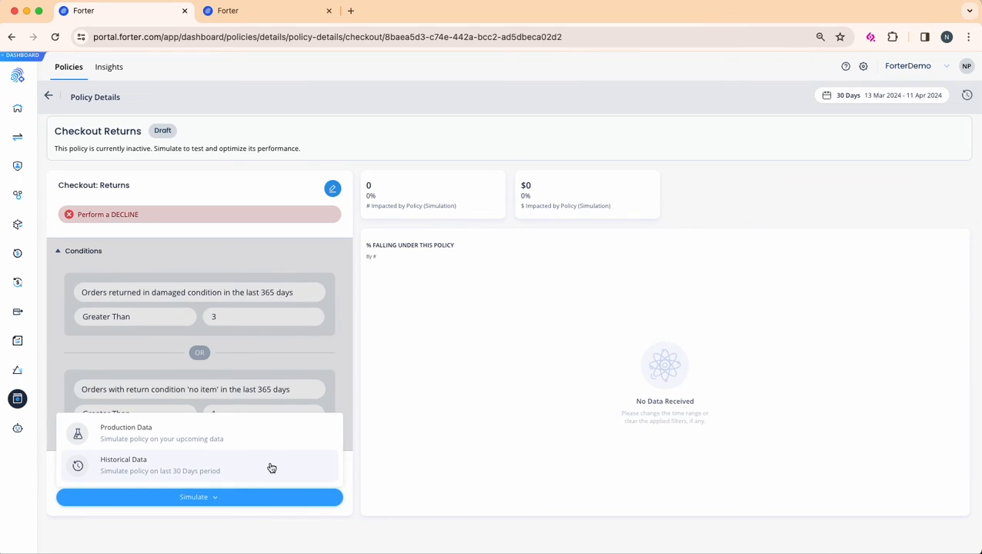
Step: Simulate the Checkout Returns policy on historical data from the last 30 days, and start a simulation on production data
left_click(271, 467)
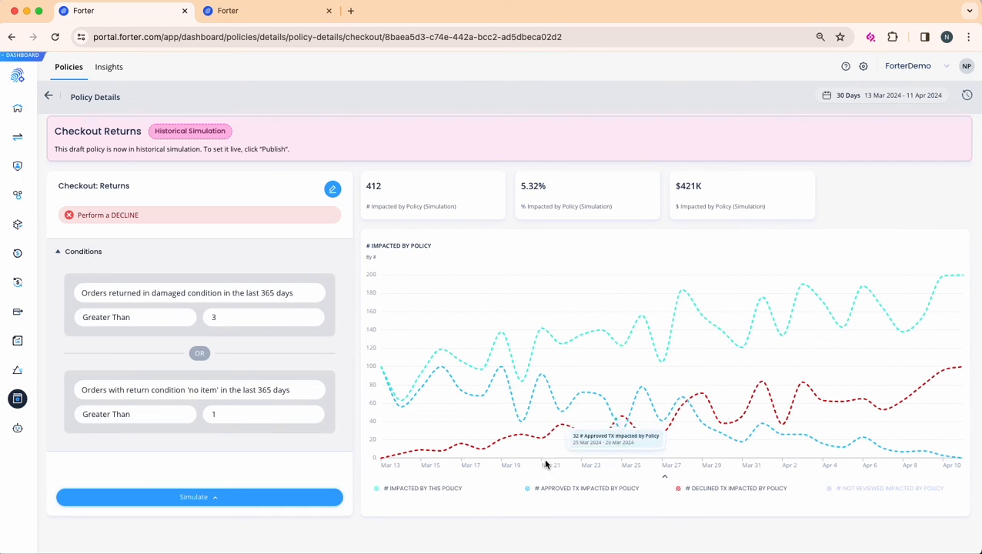
left_click(226, 498)
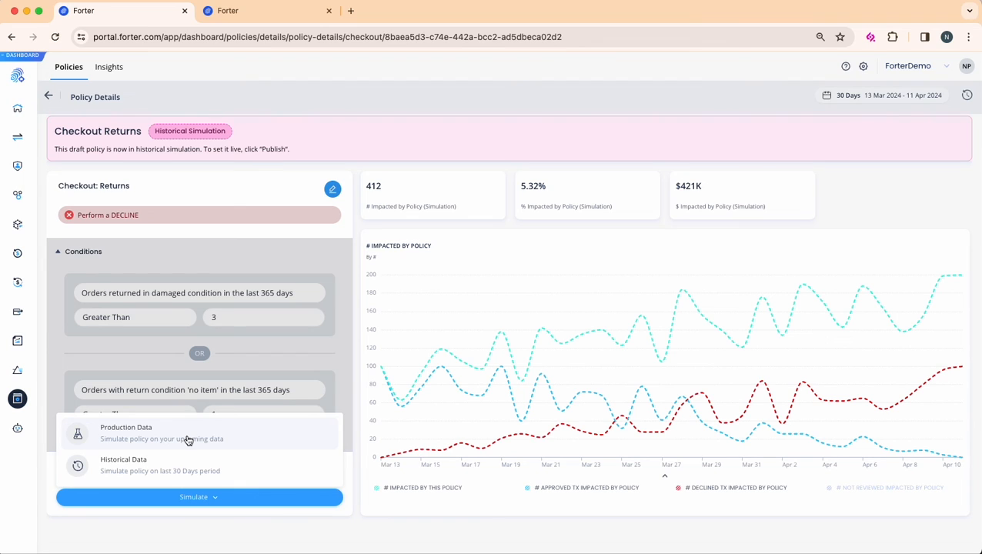
left_click(188, 435)
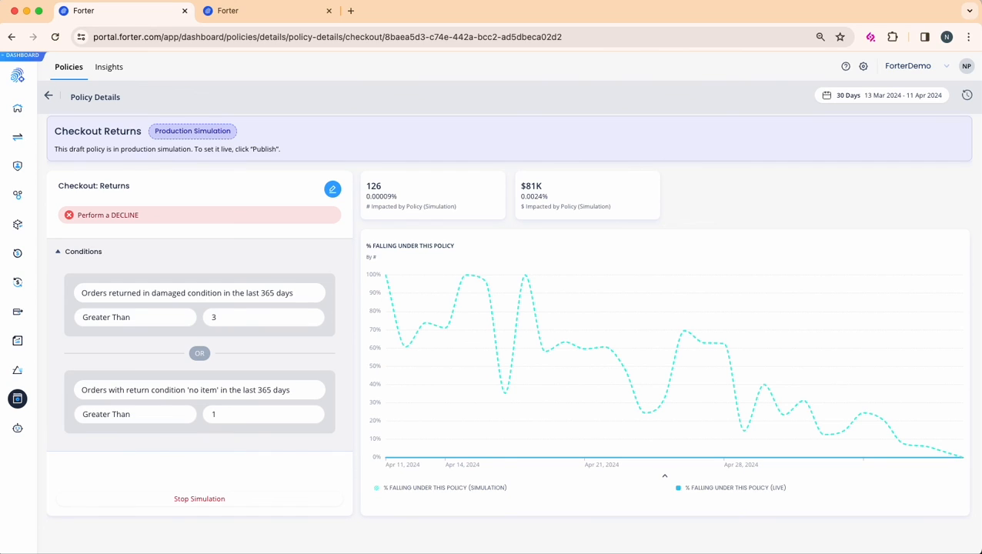
Step: Review the checkout policy insights chart and summary by status, and view the transactions filtered by Checkout Returns and staging
left_click(109, 68)
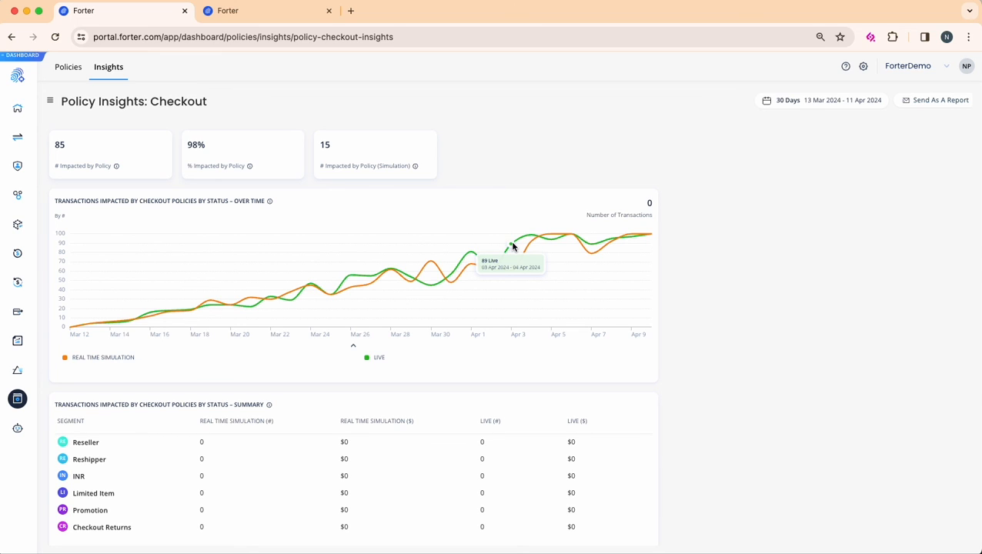
scroll(513, 246, "down", 2)
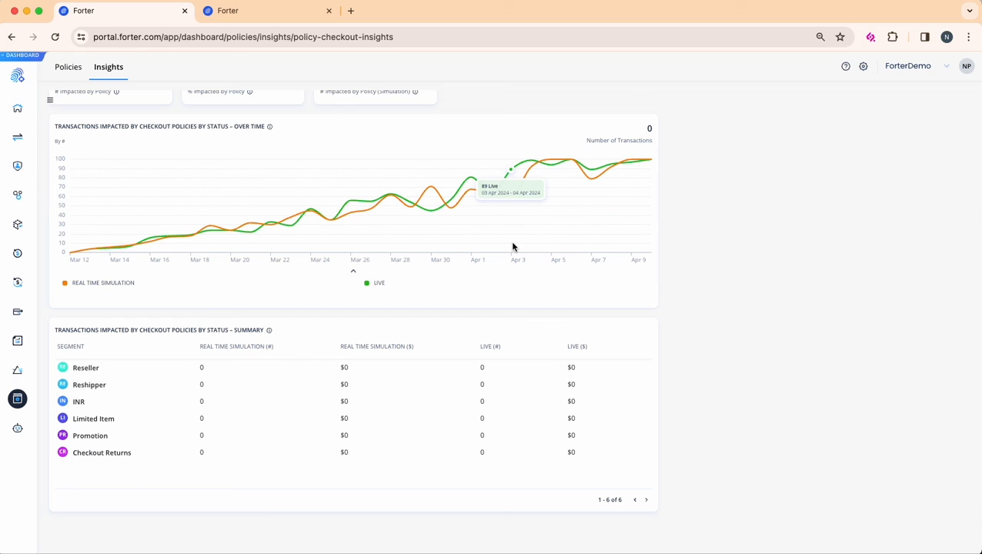
left_click(258, 15)
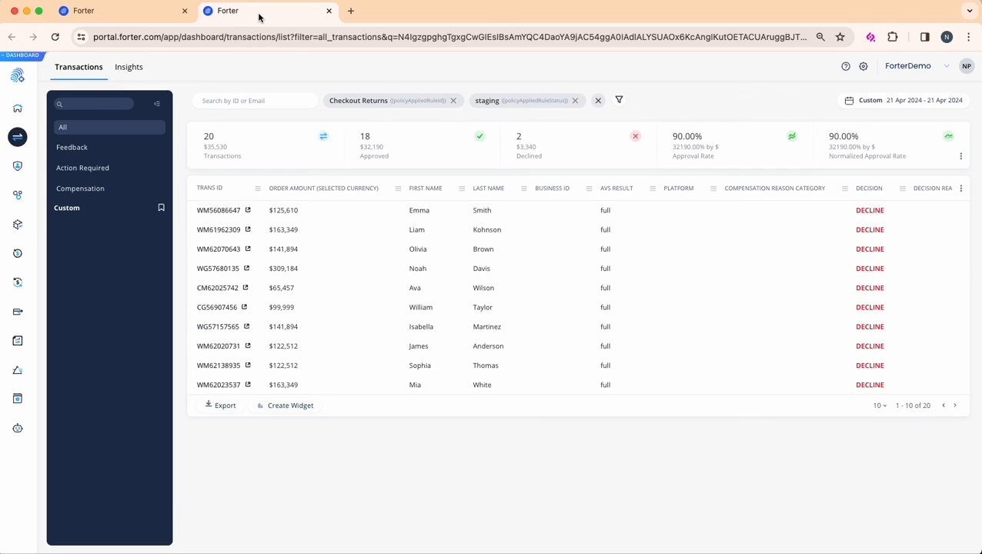